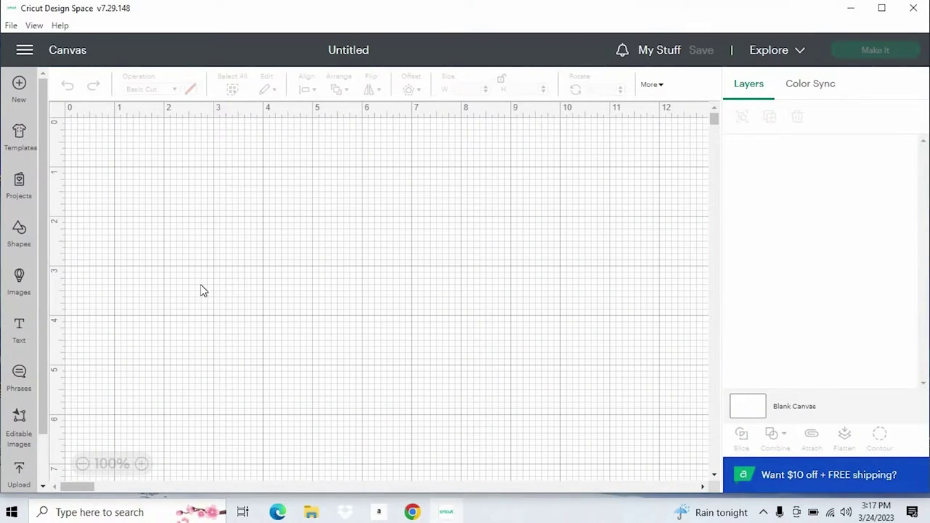
- Upload the Beautiful design image and scale it to 8.233 × 2.341 in
left_click(19, 474)
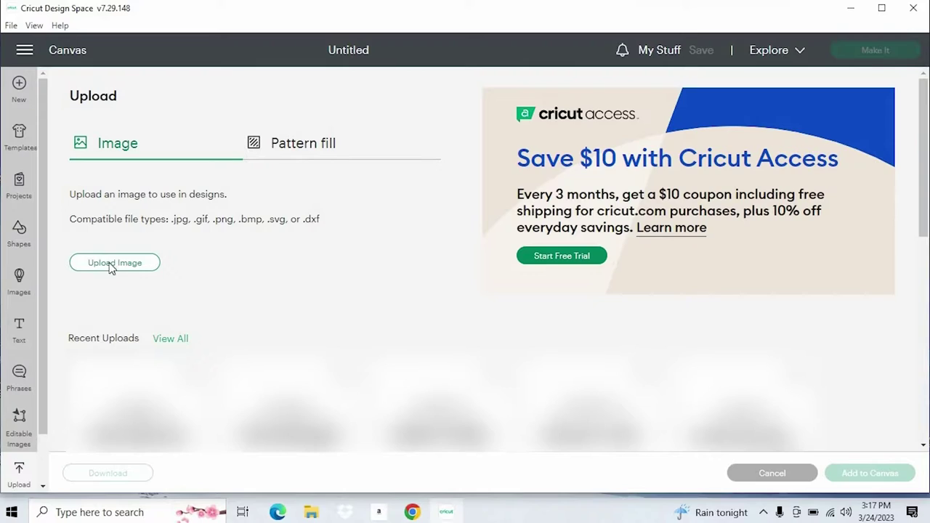
left_click(110, 264)
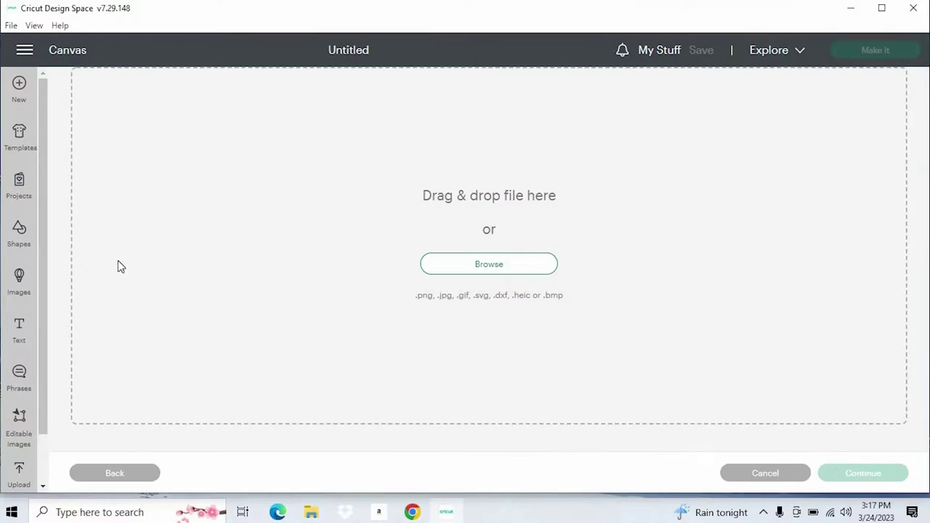
left_click(489, 266)
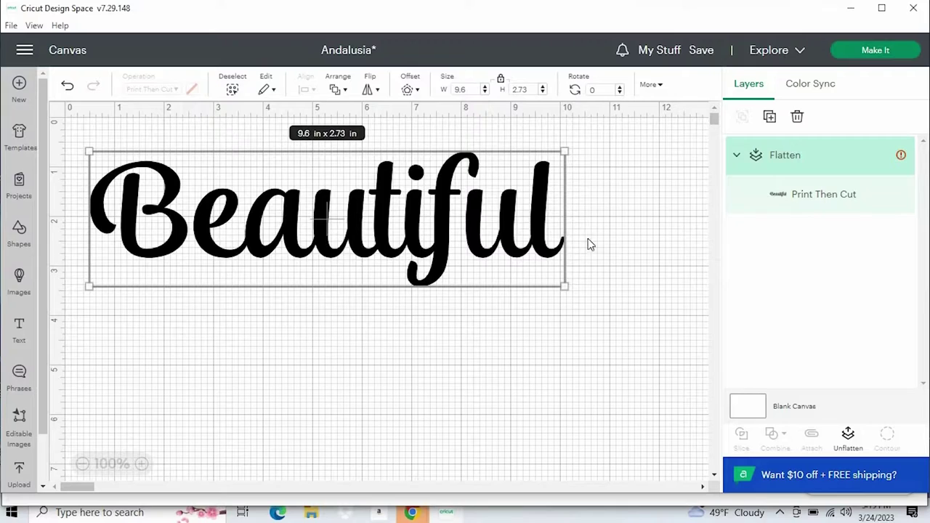
left_click_drag(565, 286, 497, 266)
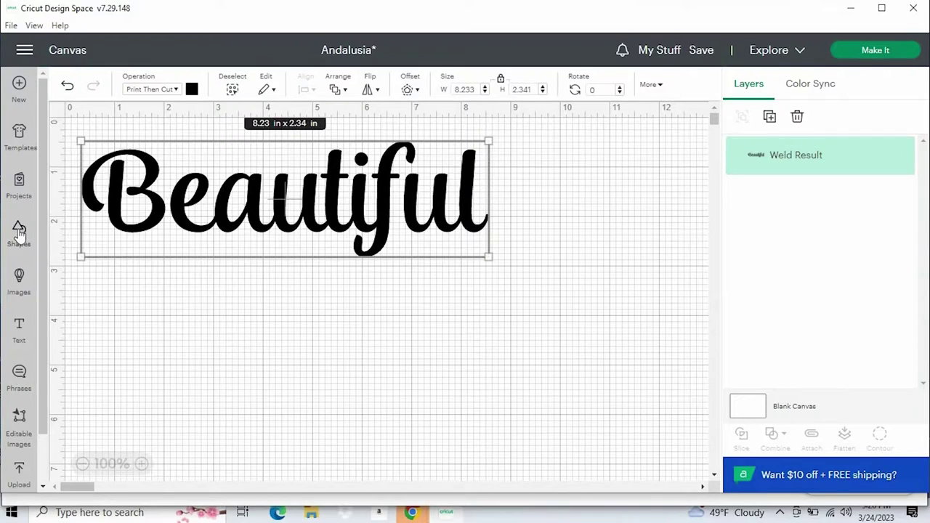
- Add a black Square shape and shrink it to 0.111 × 0.111 in
left_click(20, 233)
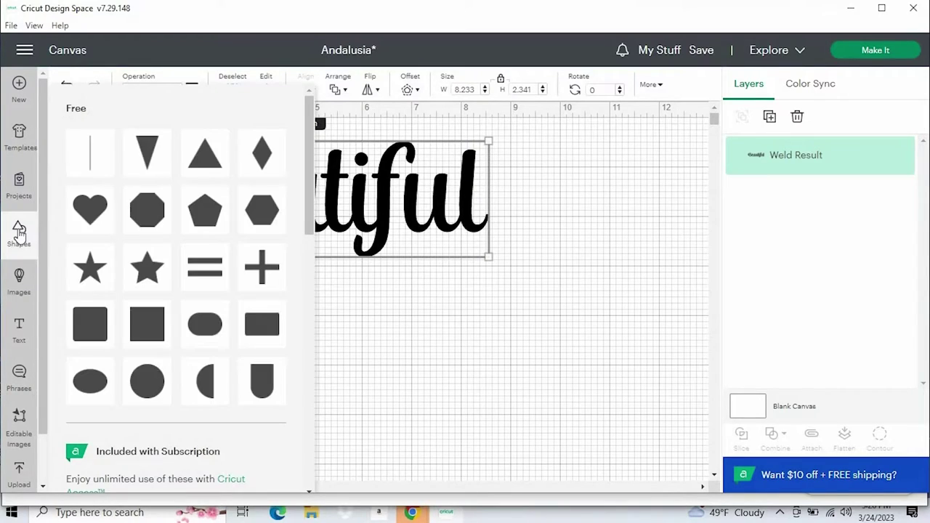
left_click(143, 330)
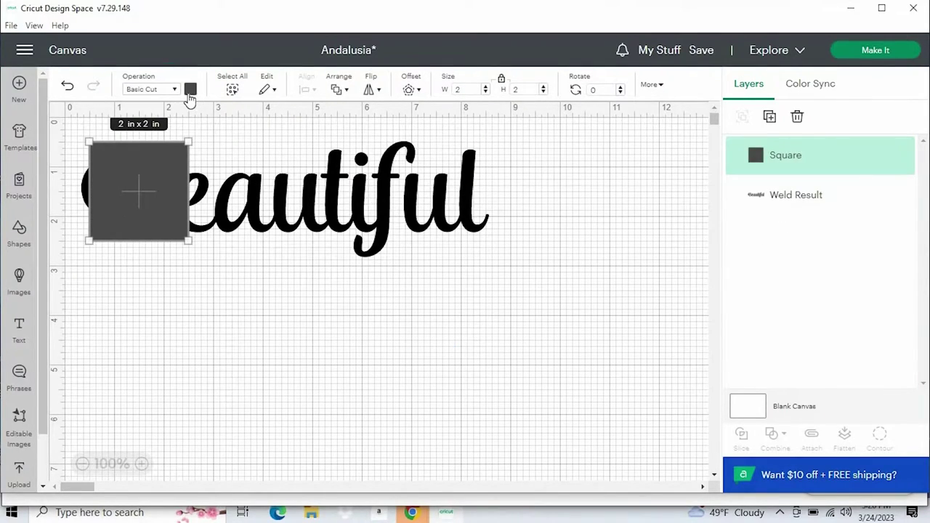
left_click(188, 93)
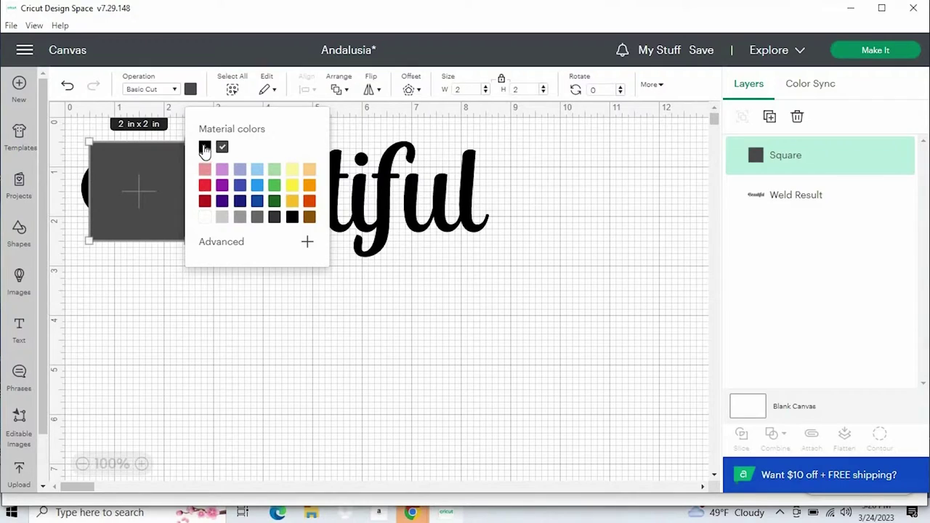
left_click(205, 149)
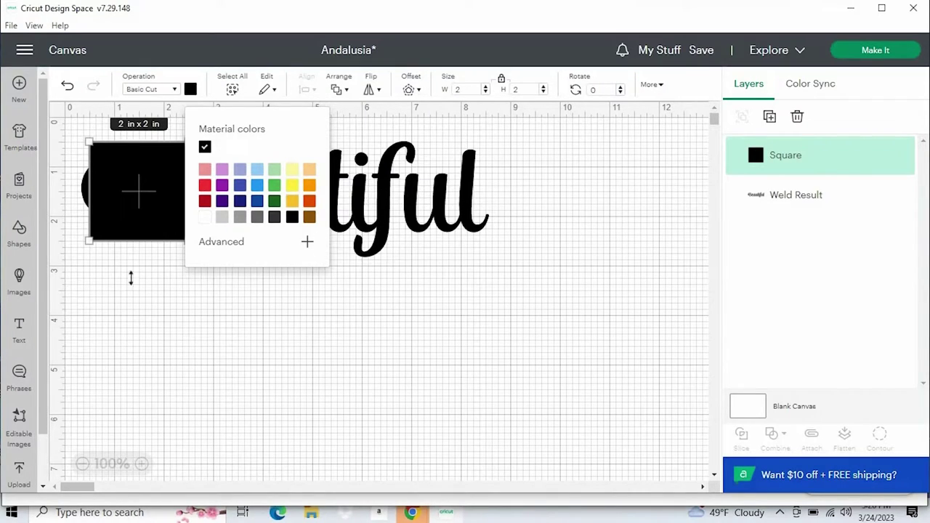
left_click(153, 268)
left_click(150, 213)
left_click_drag(185, 240, 92, 142)
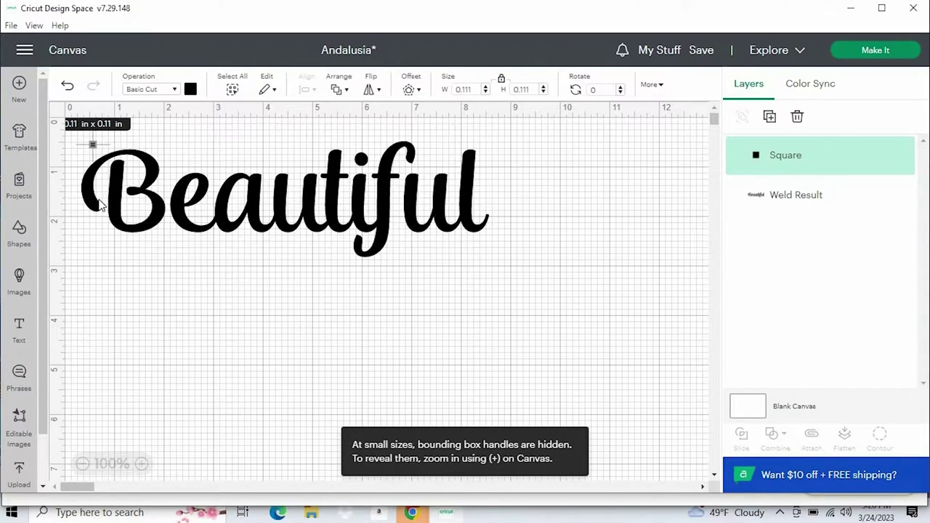
- Zoom in and move the tiny square onto the letter B
left_click(145, 469)
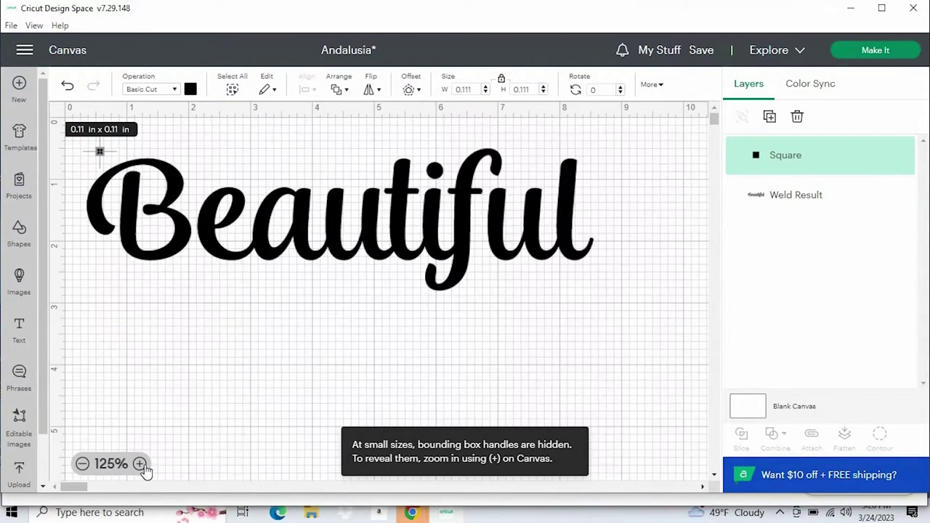
left_click(146, 469)
left_click(145, 467)
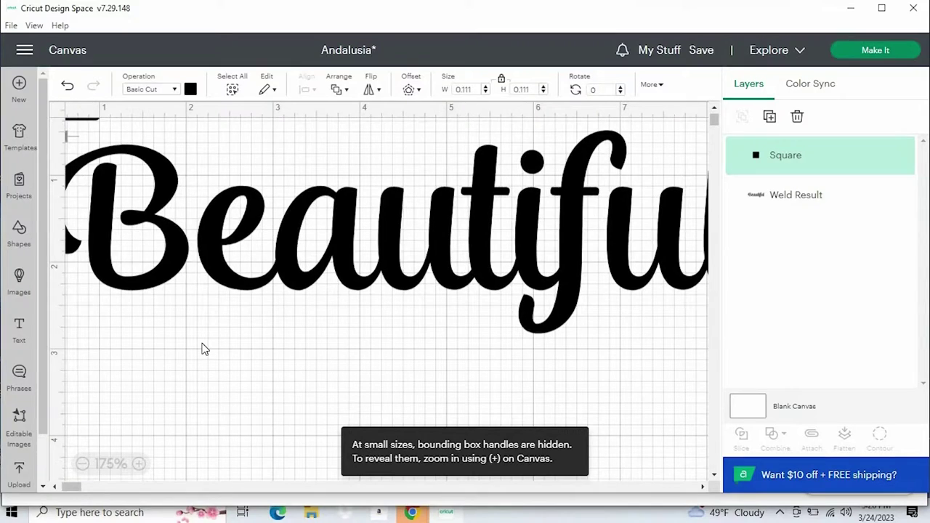
left_click(89, 148)
left_click_drag(86, 142, 125, 207)
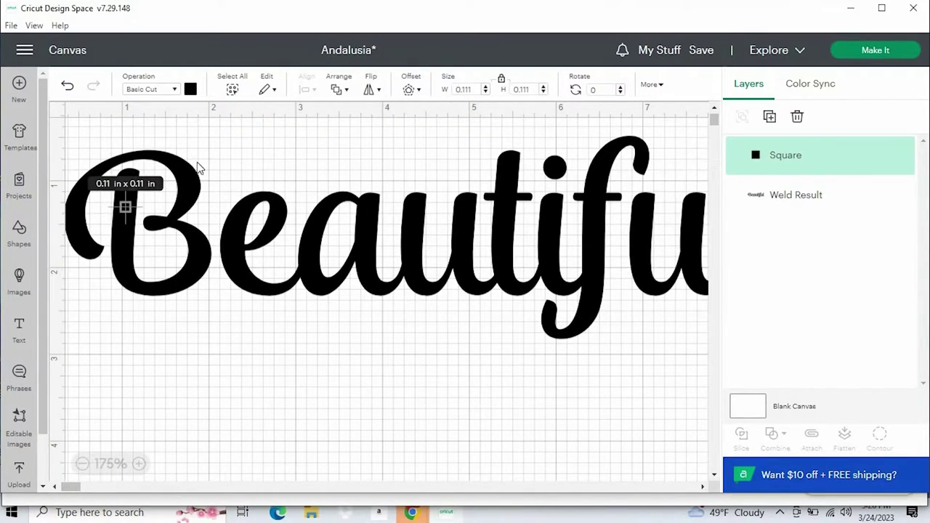
- Flatten the Square with Weld Result, then open the Prepare screen with Make It
left_click(800, 200, "shift")
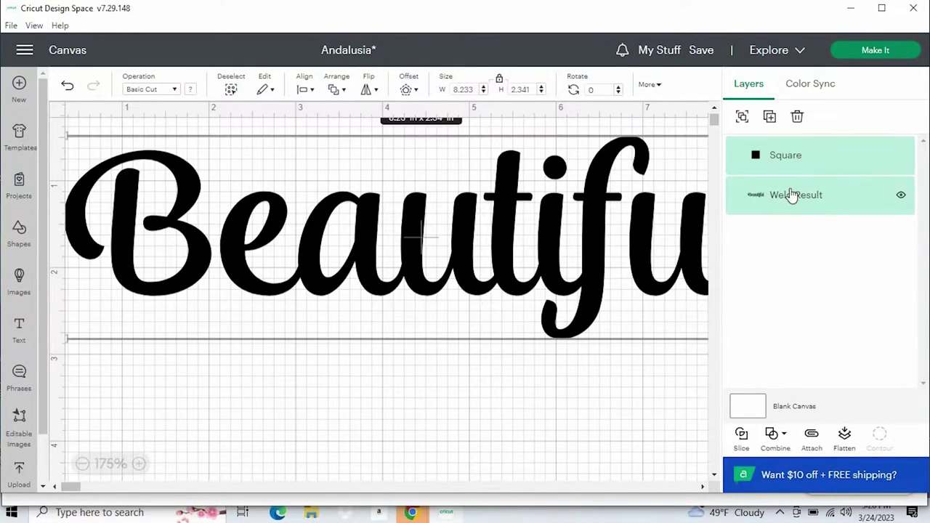
left_click(843, 436)
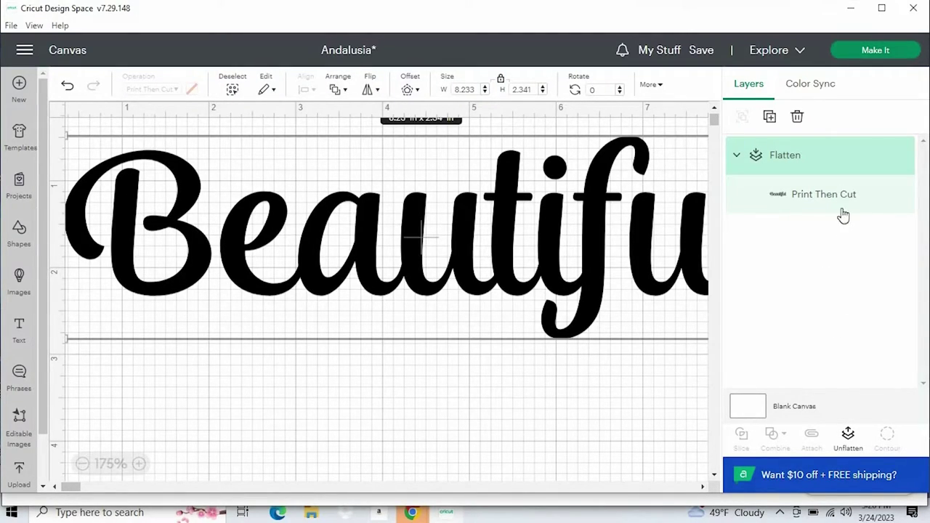
left_click(876, 51)
left_click_drag(926, 164, 921, 225)
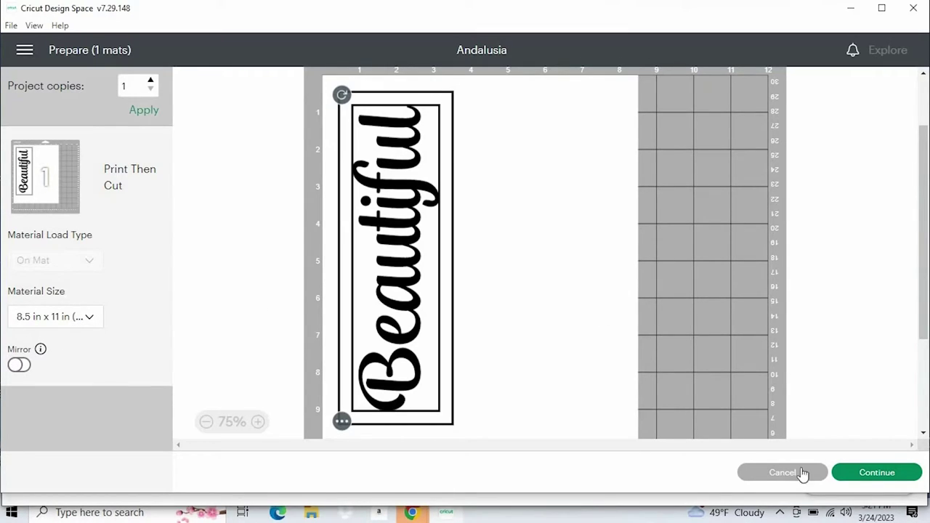
- Print the sheet to Quicken PDF Printer with Add Bleed off, dismiss the activation error, cancel the cut
left_click(891, 481)
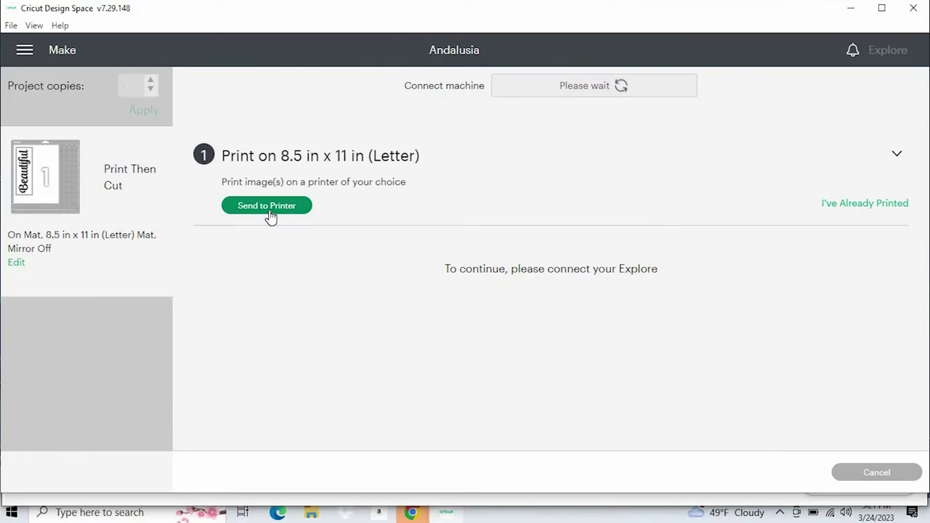
left_click(268, 206)
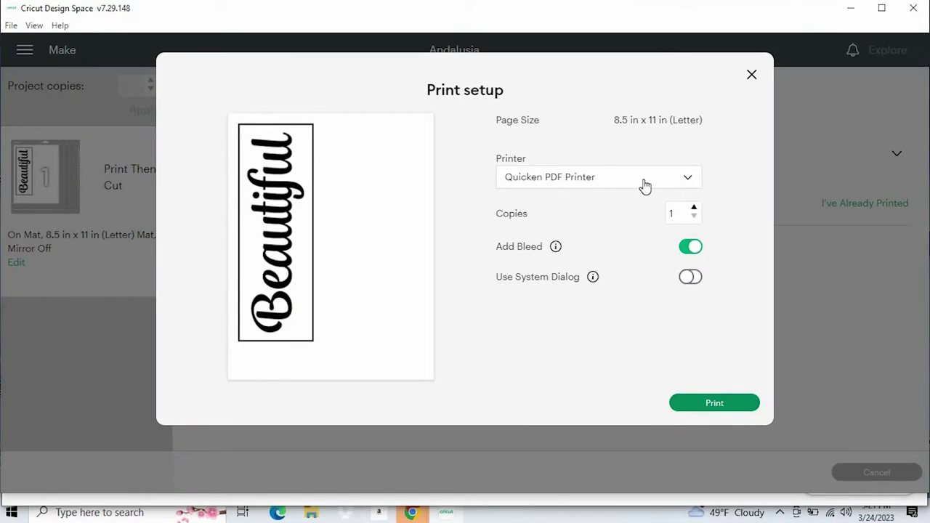
left_click(644, 187)
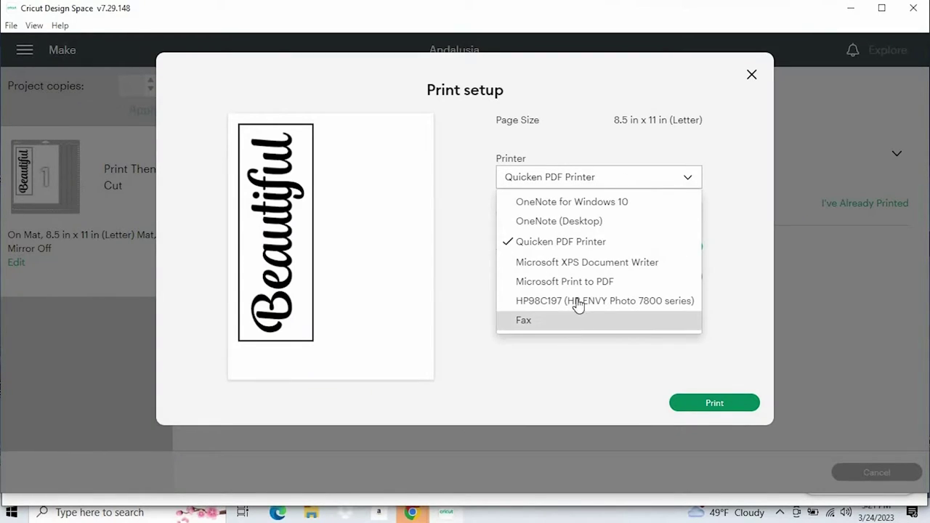
left_click(562, 242)
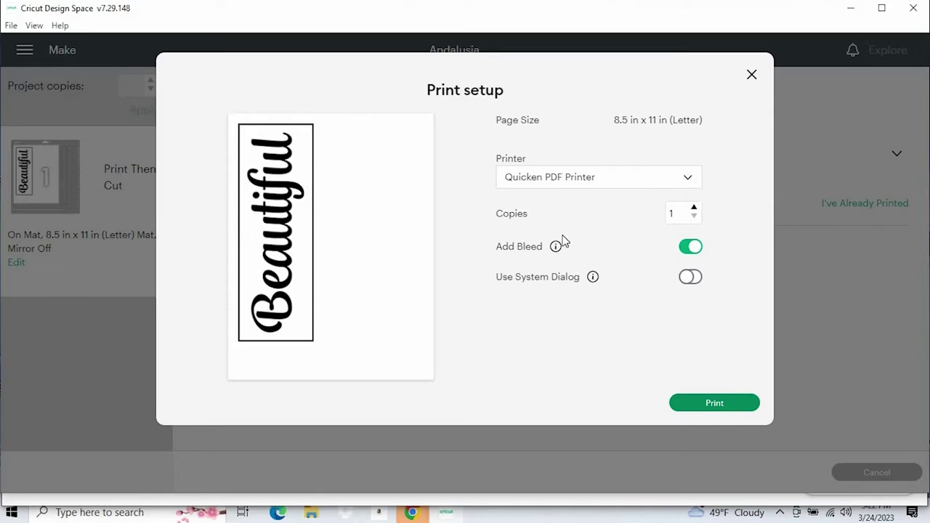
left_click(694, 247)
left_click(717, 410)
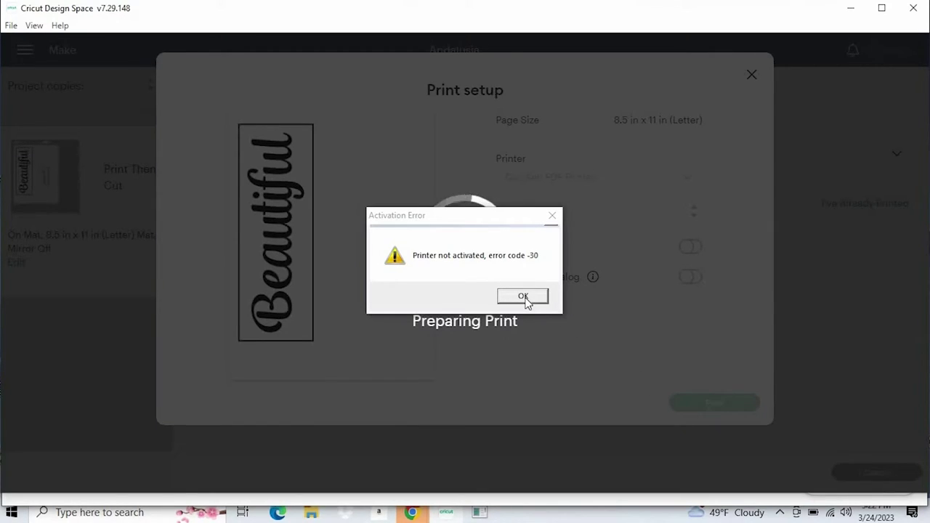
left_click(524, 297)
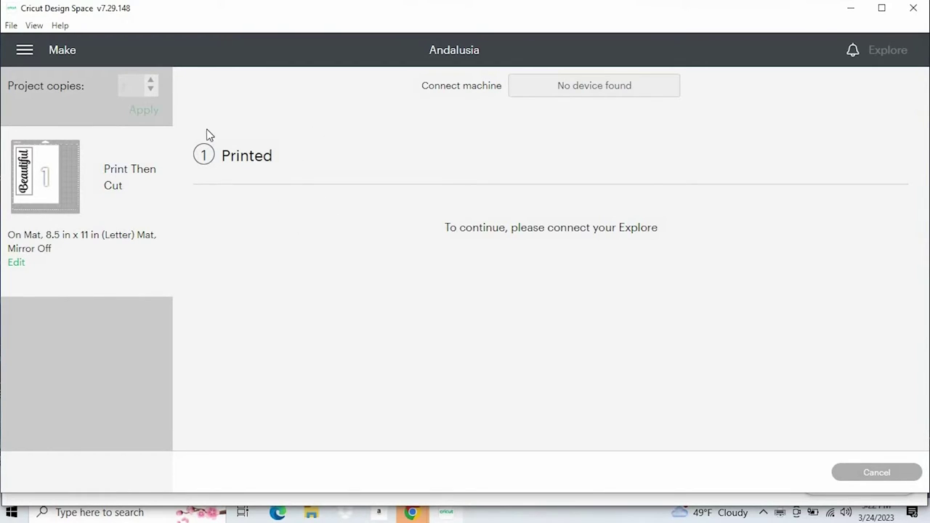
left_click(880, 488)
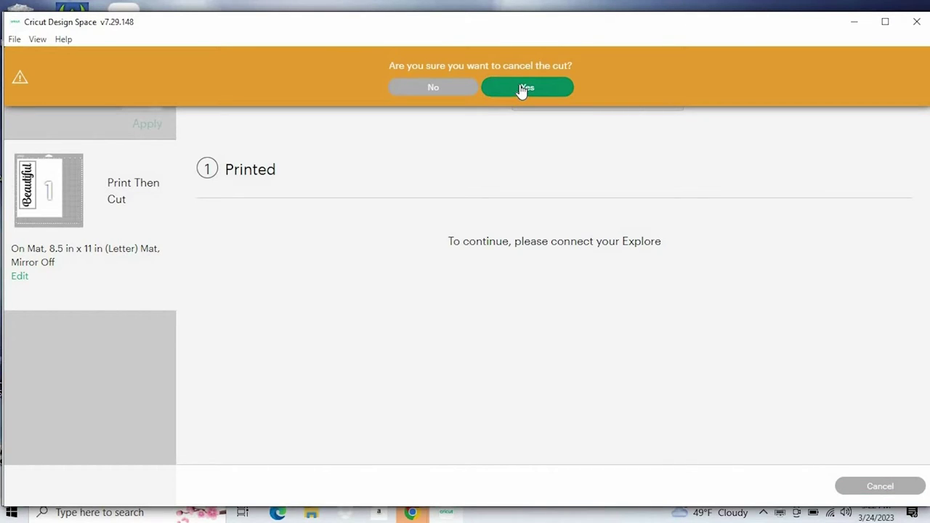
- Confirm the cut cancellation, return to the canvas, then rerun Make It and Continue
left_click(522, 88)
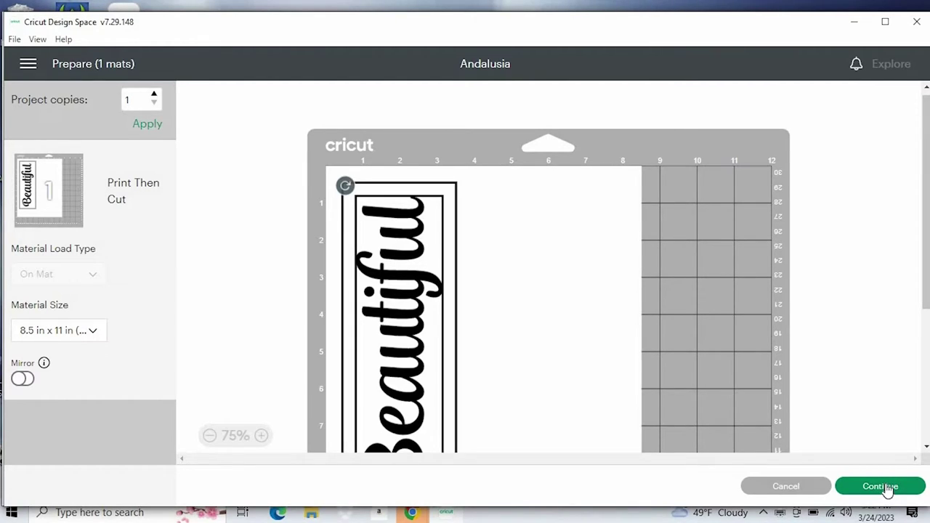
left_click(881, 486)
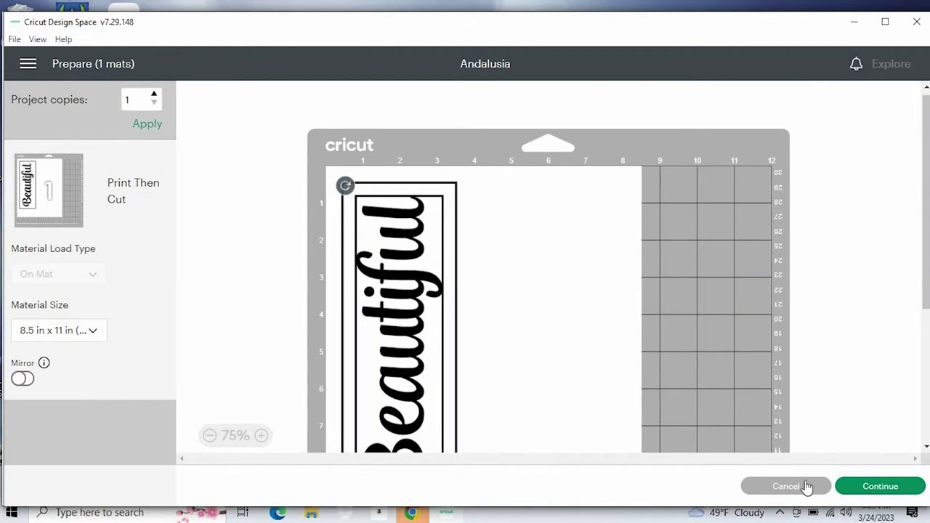
left_click(800, 489)
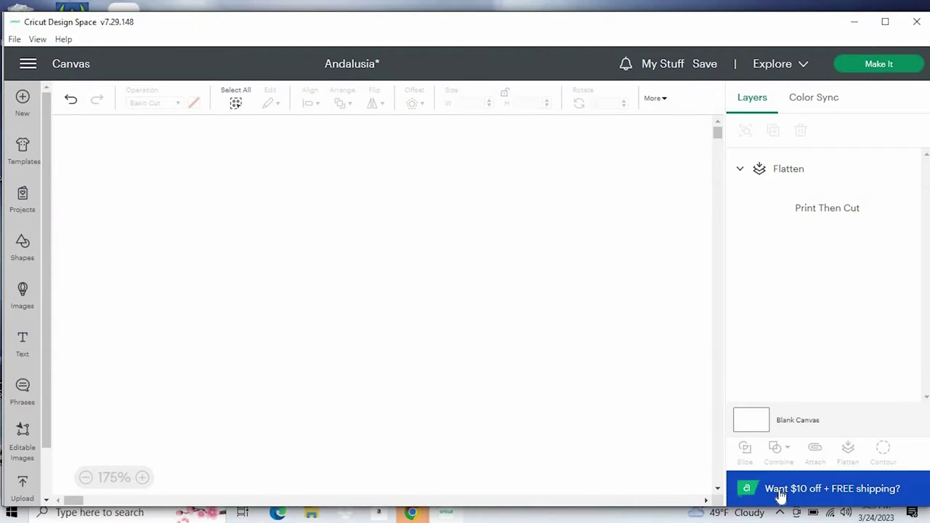
left_click(883, 64)
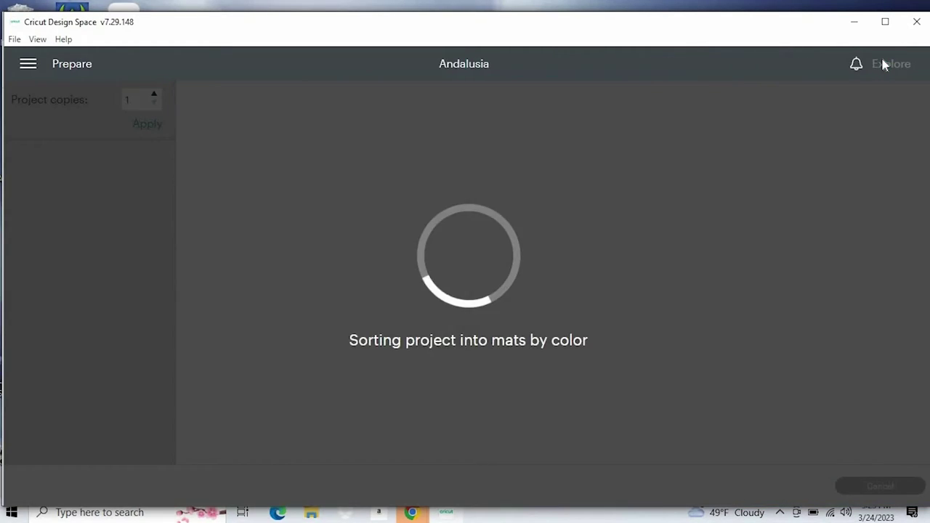
left_click(880, 487)
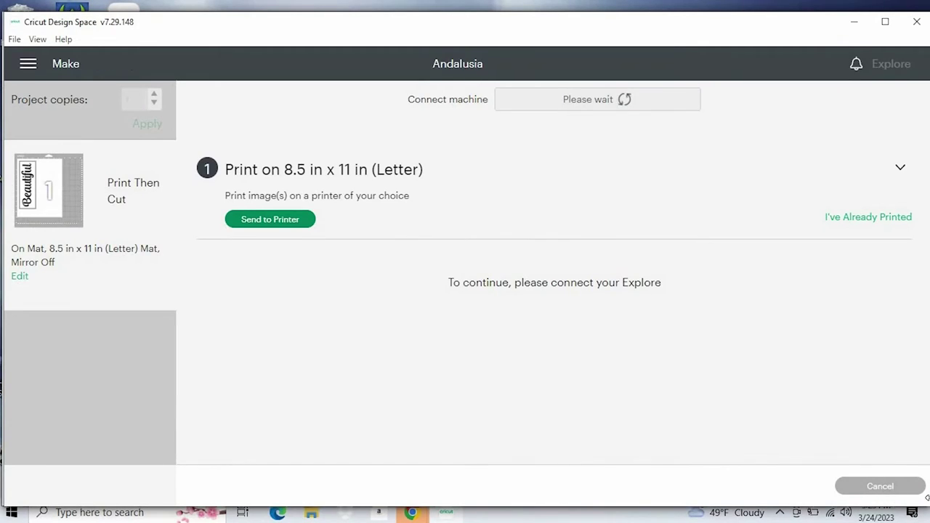
- Print via Microsoft Print to PDF with Add Bleed off and Use System Dialog on
left_click(271, 222)
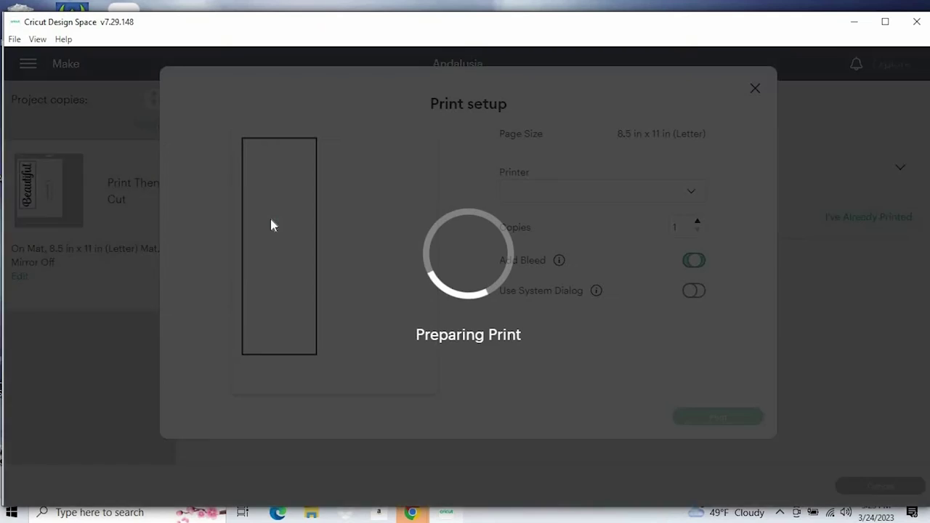
left_click(601, 191)
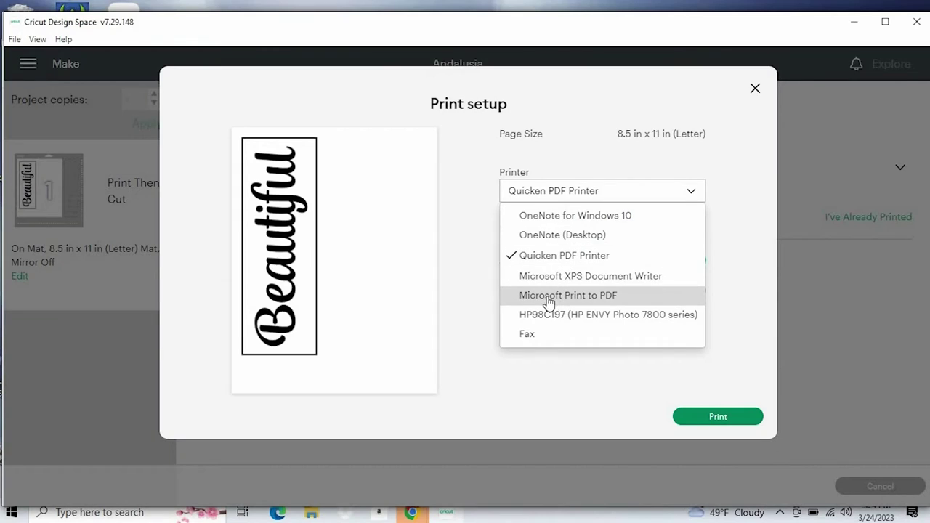
left_click(544, 295)
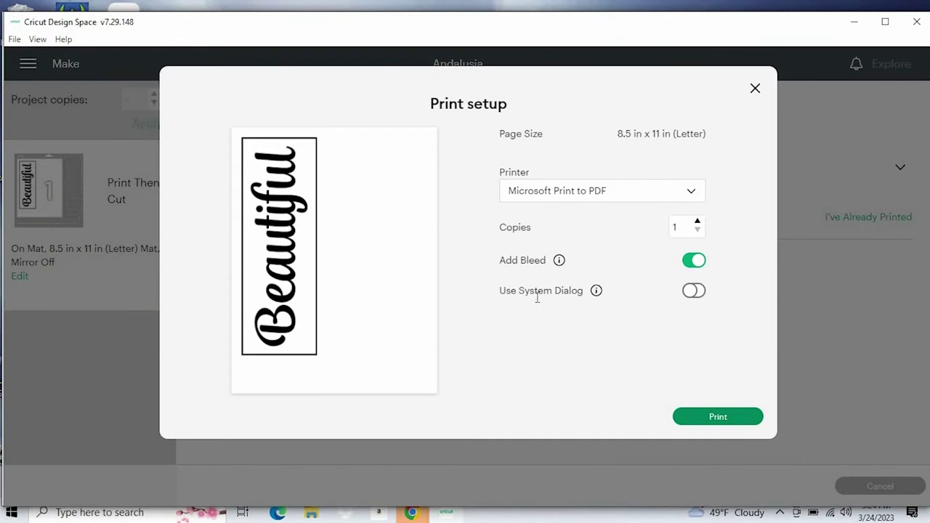
left_click(697, 263)
left_click(691, 293)
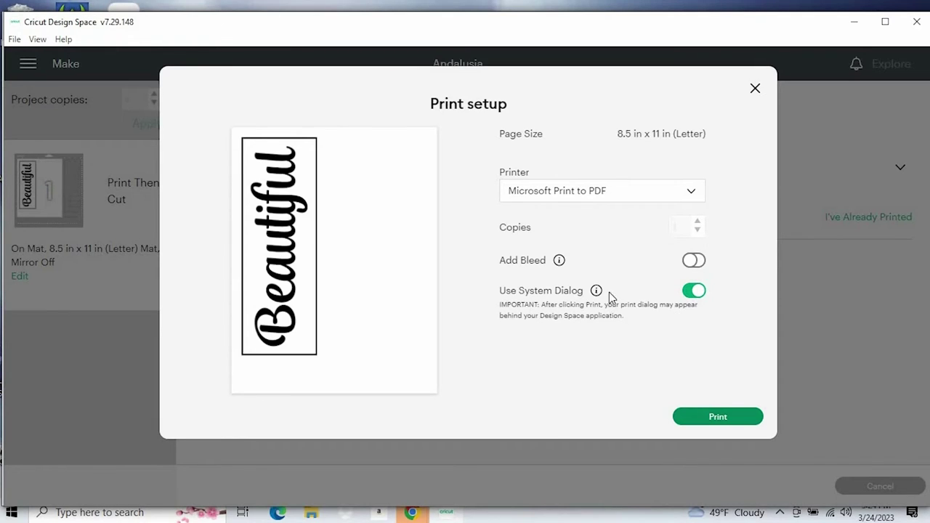
left_click(718, 419)
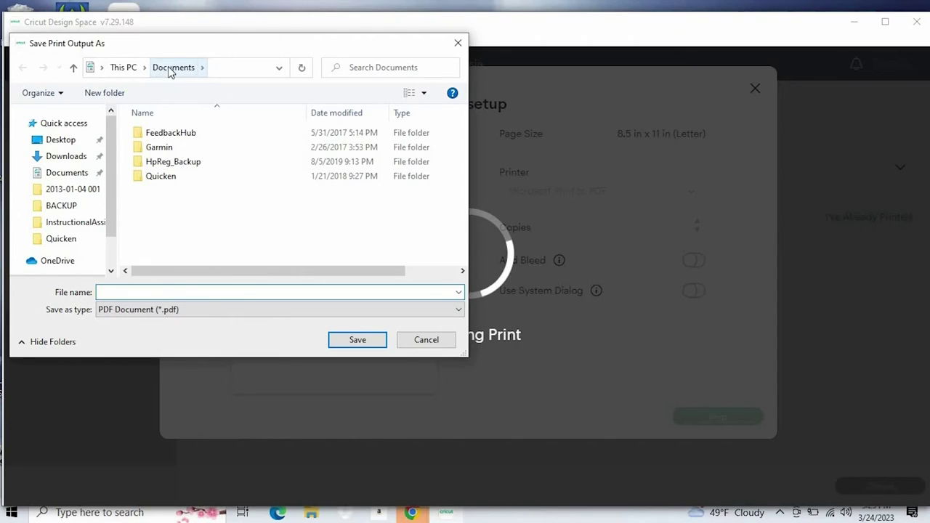
- Save the PDF to the Desktop named 'Beautiful'
left_click(61, 143)
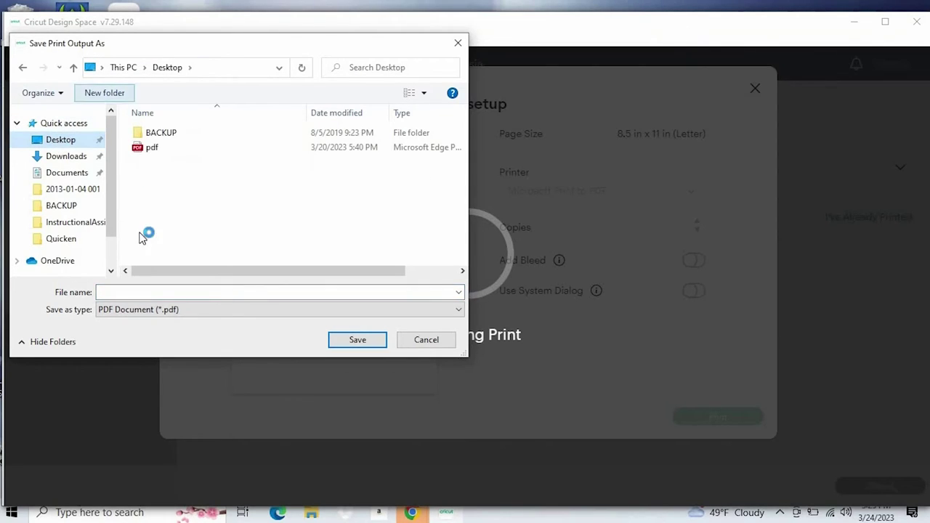
left_click(146, 293)
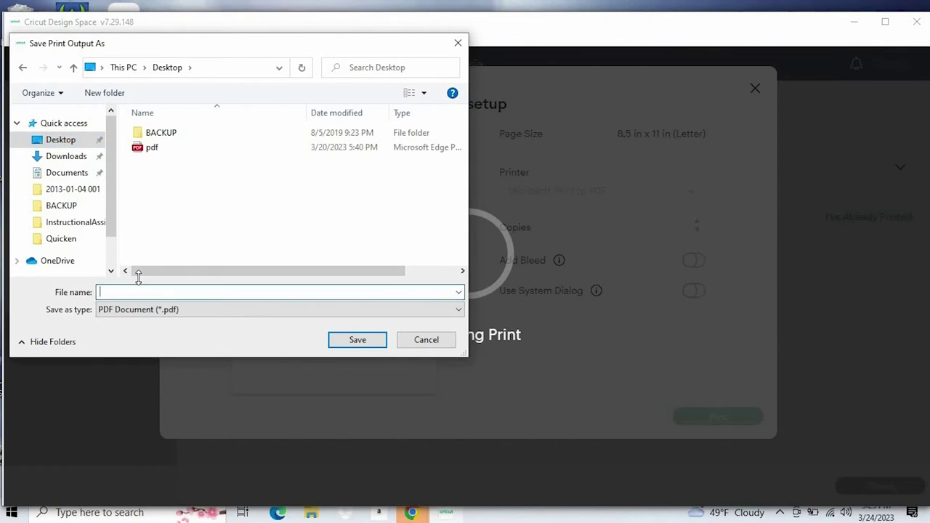
type("Beautiful")
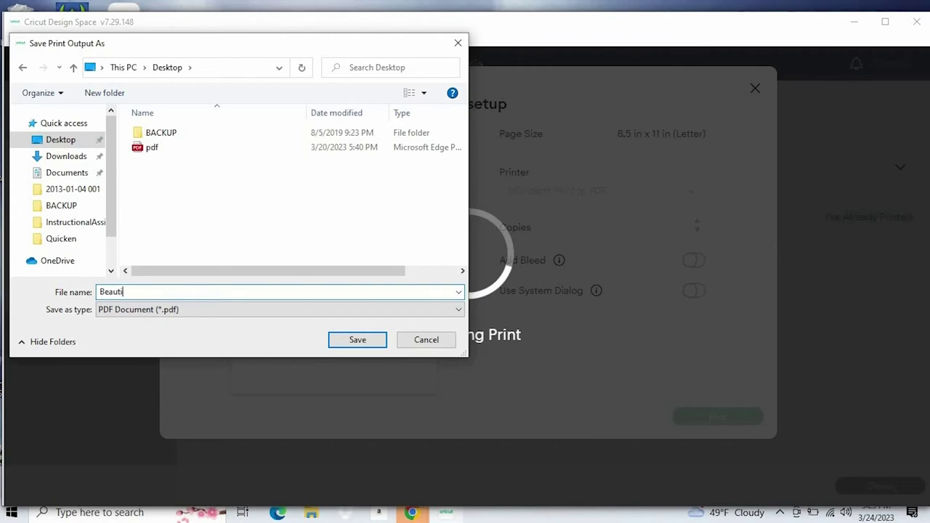
left_click(151, 312)
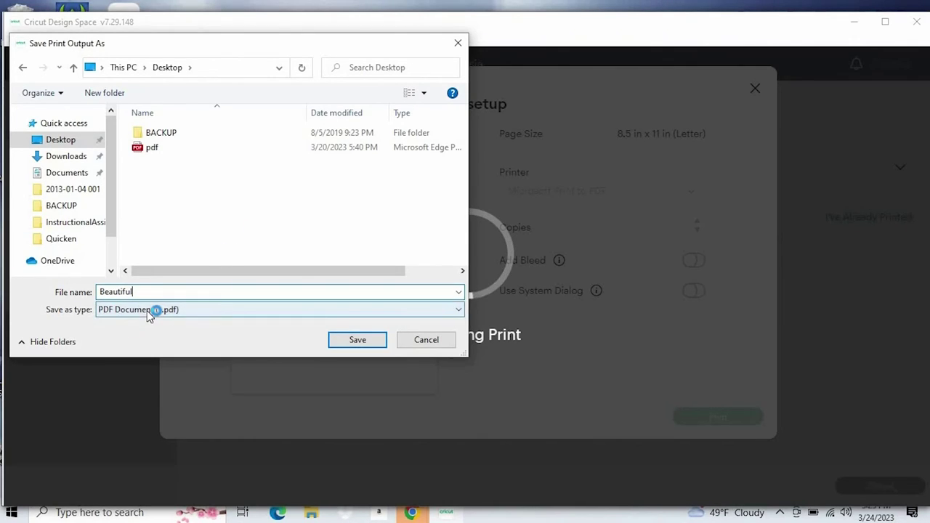
left_click(354, 340)
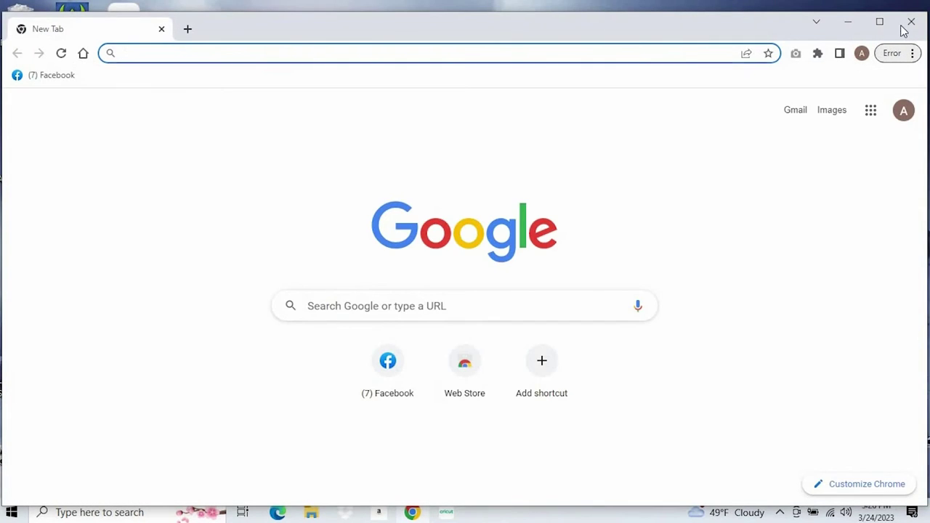
- Close Chrome and move the Beautiful PDF icon to the top middle of the desktop
left_click(911, 29)
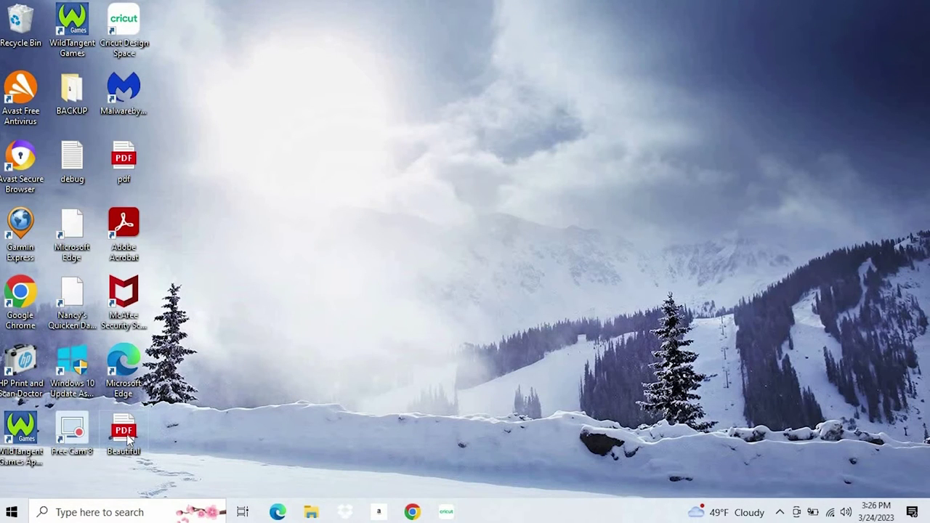
left_click_drag(274, 252, 243, 109)
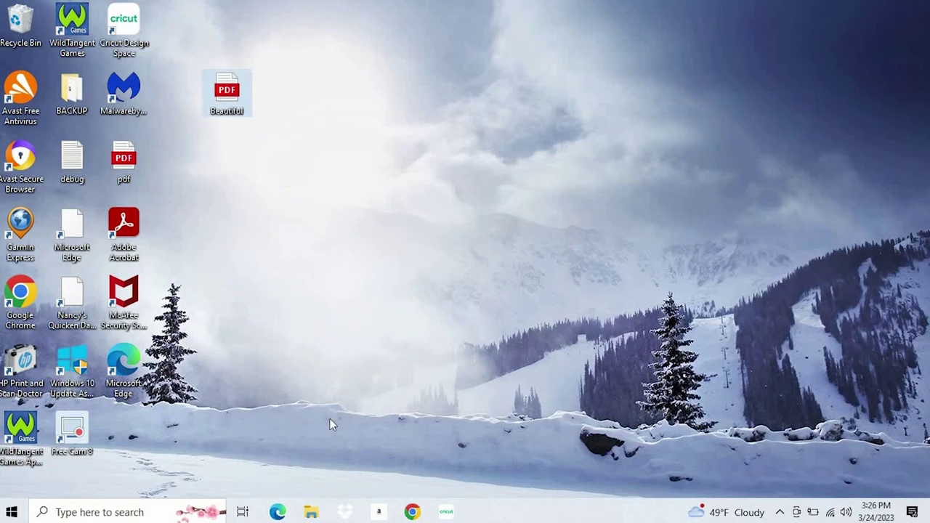
left_click(314, 515)
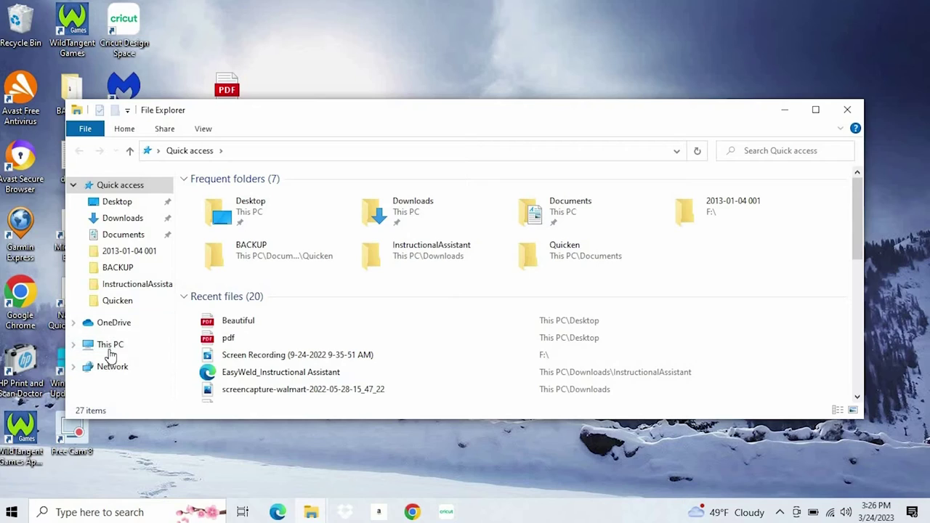
left_click_drag(231, 83, 424, 64)
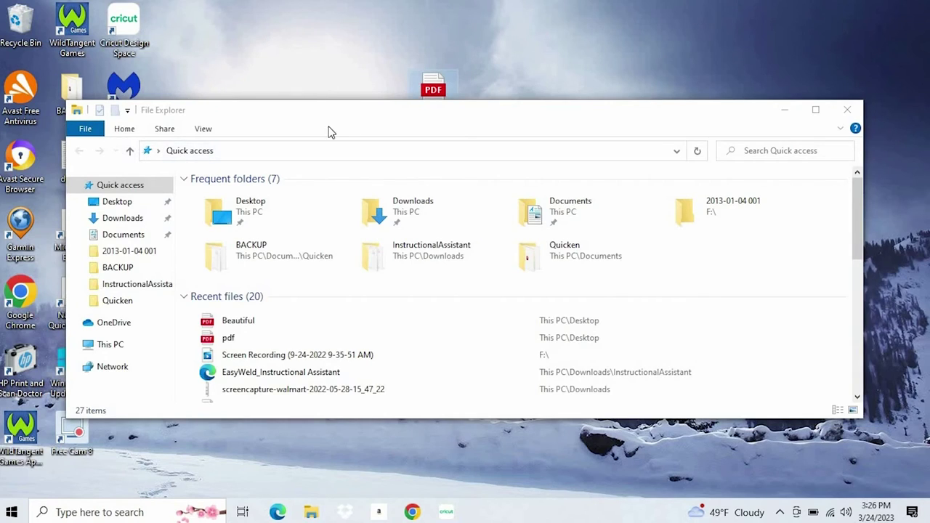
- Open another File Explorer window to check Recent files, then close all Explorer windows
key("ctrl+n")
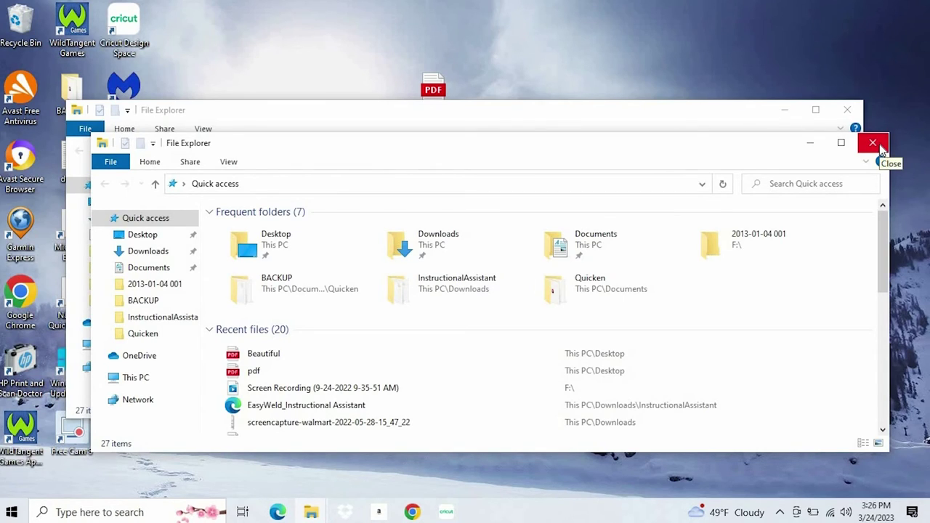
left_click(873, 142)
left_click(846, 109)
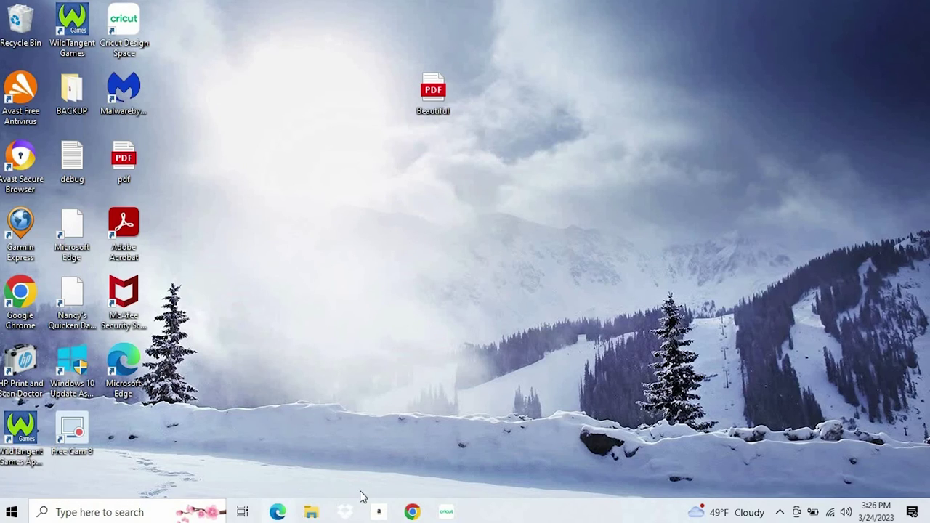
left_click(447, 513)
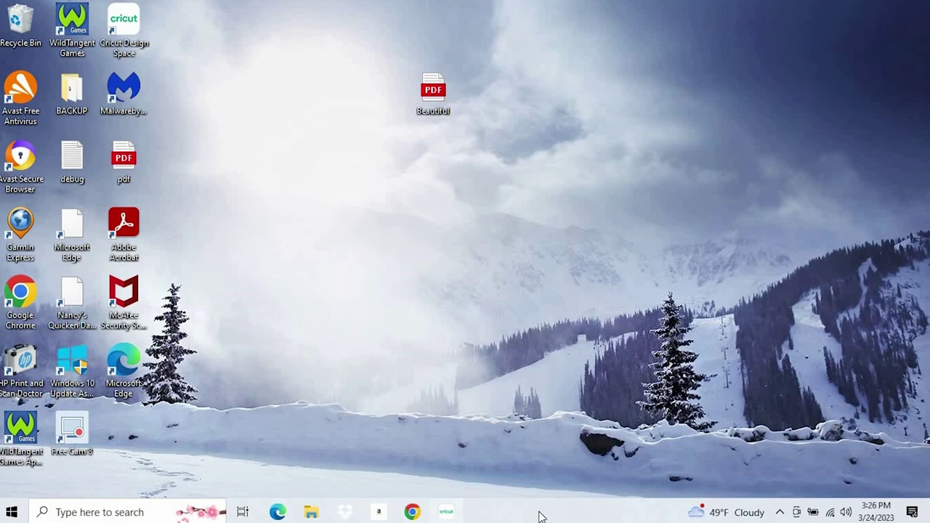